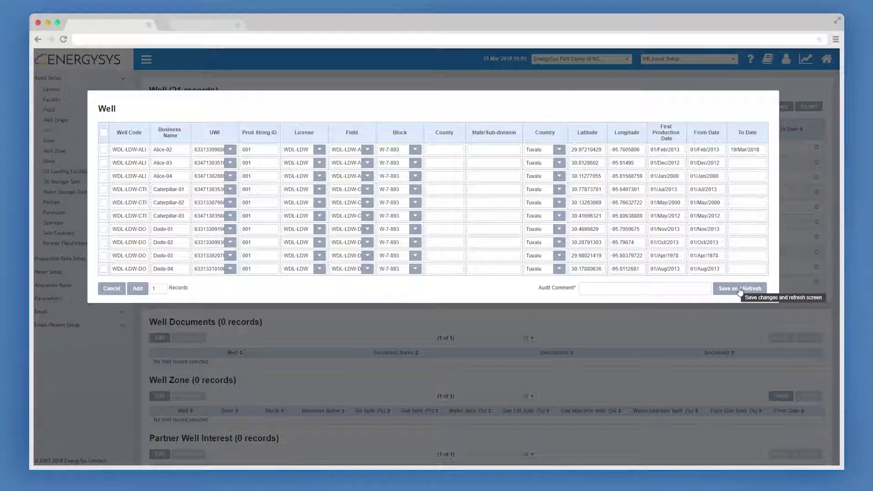
Save the well edit with the audit comment "Added to date" and turn off the latest-edits view to list all wells
left_click(645, 318)
type("Added to date")
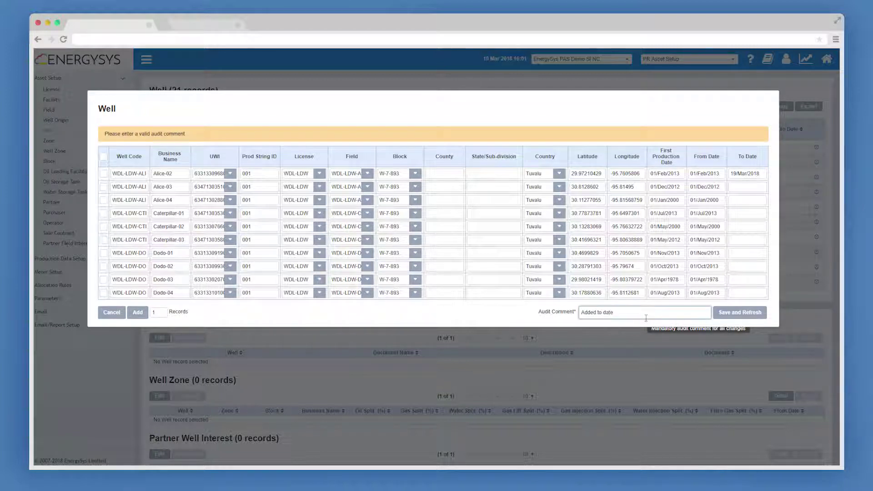
left_click(739, 313)
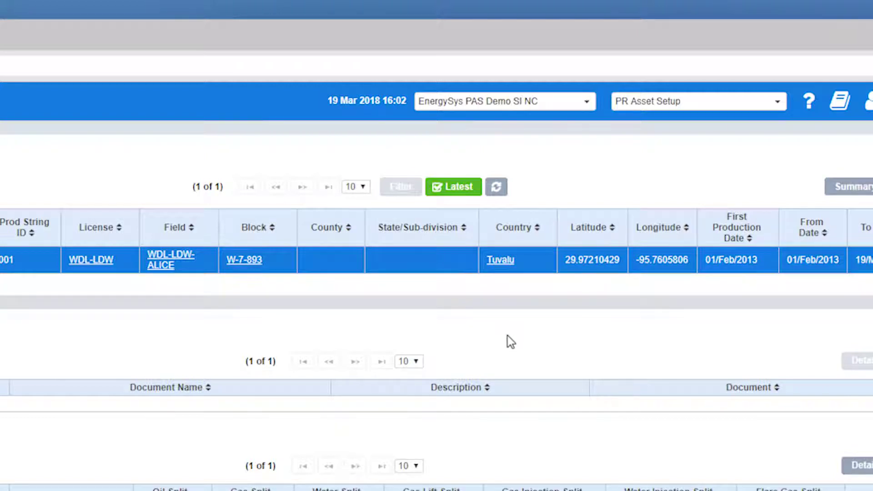
left_click(466, 191)
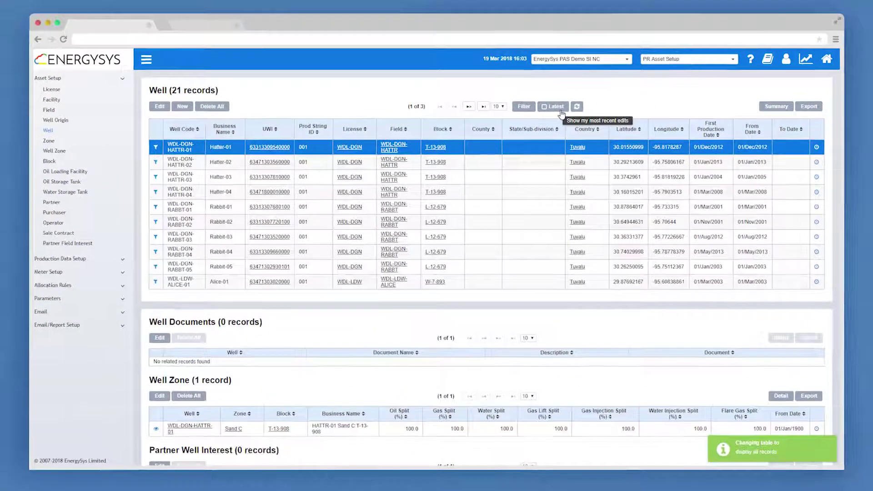
Open the well records for editing and mark Hatter-03, Rabbit-01 and Rabbit-03 for deletion
left_click(159, 107)
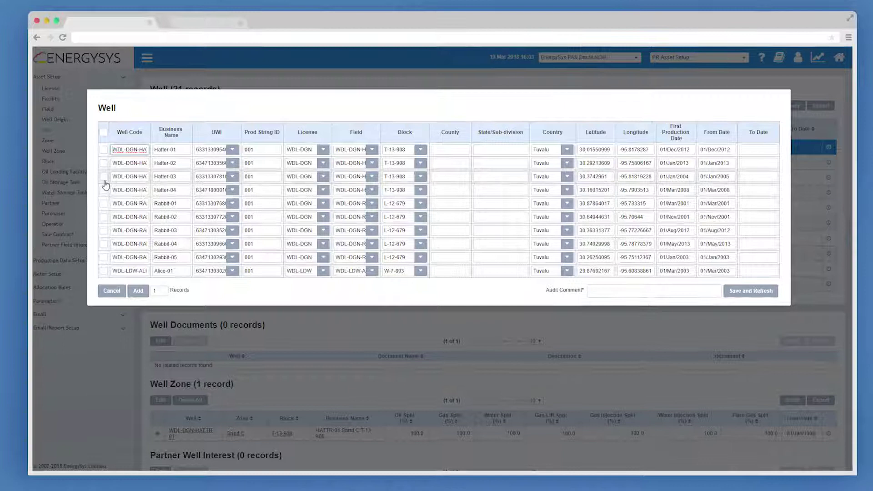
left_click(104, 175)
left_click(101, 263)
left_click(99, 317)
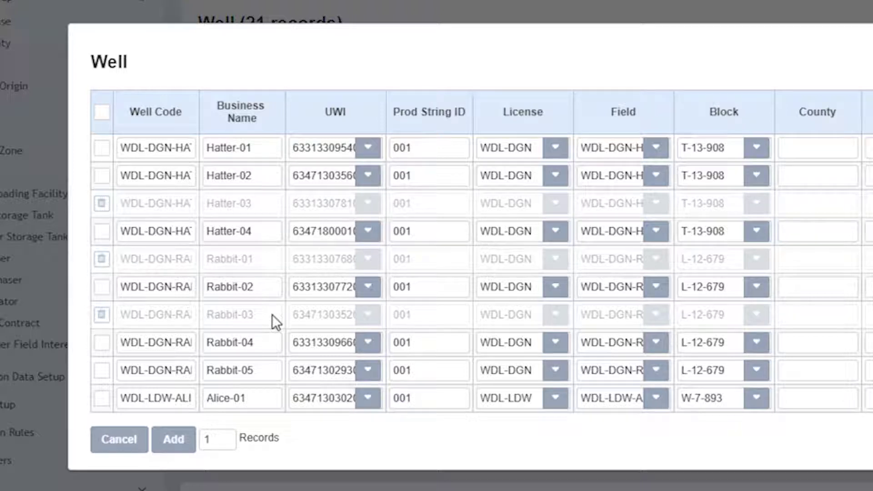
Try to save the well records with 2 added blank rows and cancel the edit
left_click(213, 440)
type("2")
left_click(187, 443)
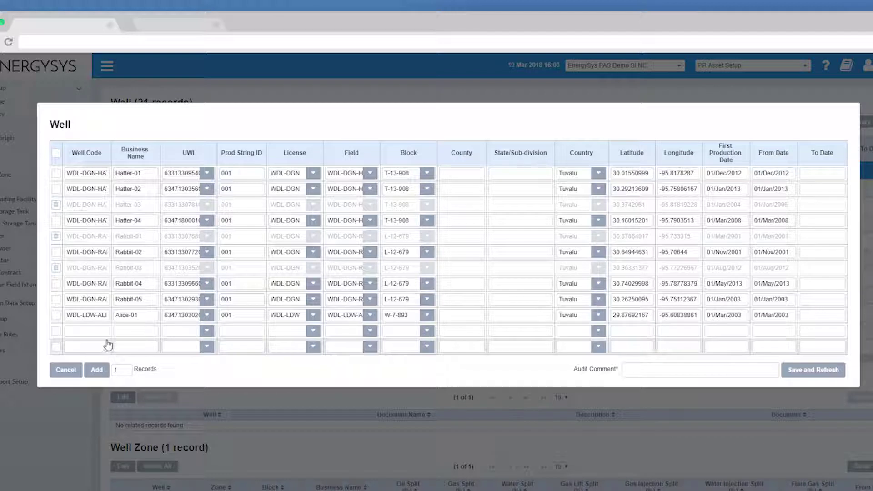
left_click(833, 373)
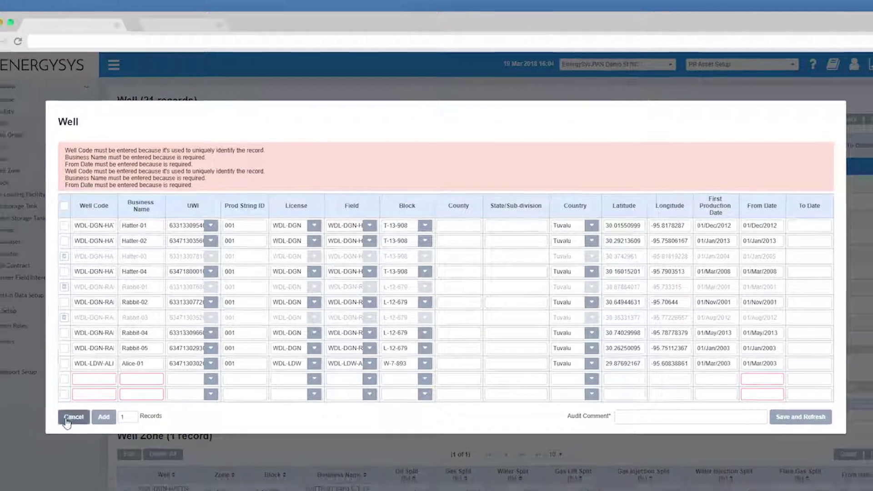
left_click(66, 428)
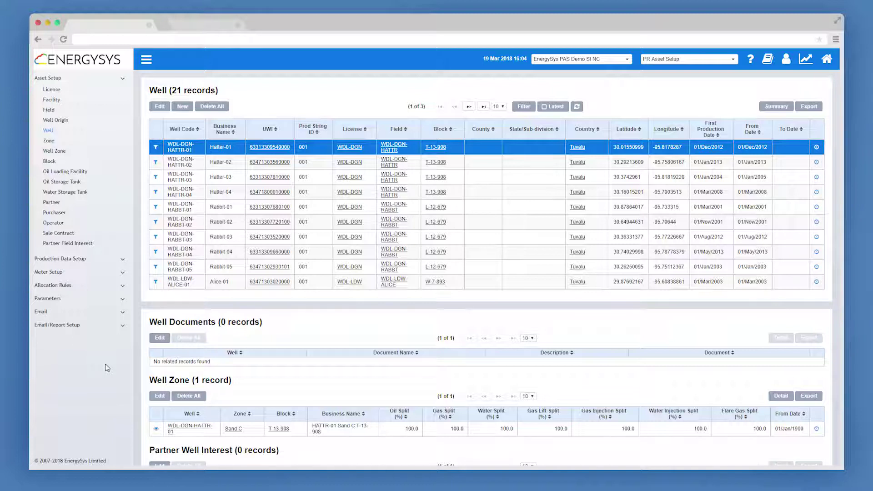
Open a blank record for a new well and cancel it
left_click(187, 109)
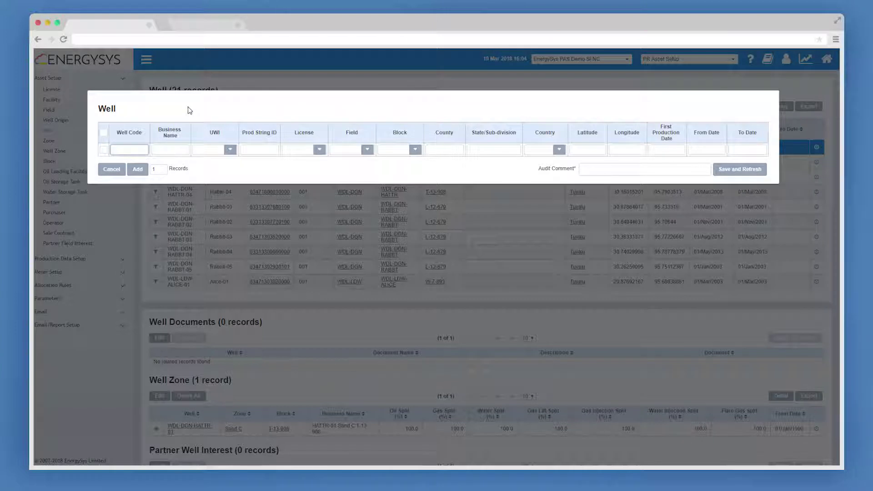
left_click(112, 169)
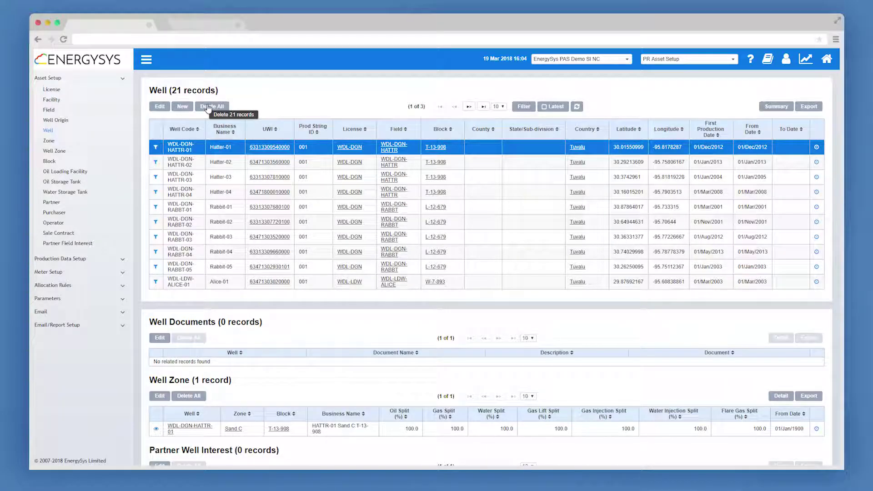
Filter the well table to records whose License contains WDL-LDW
left_click(526, 108)
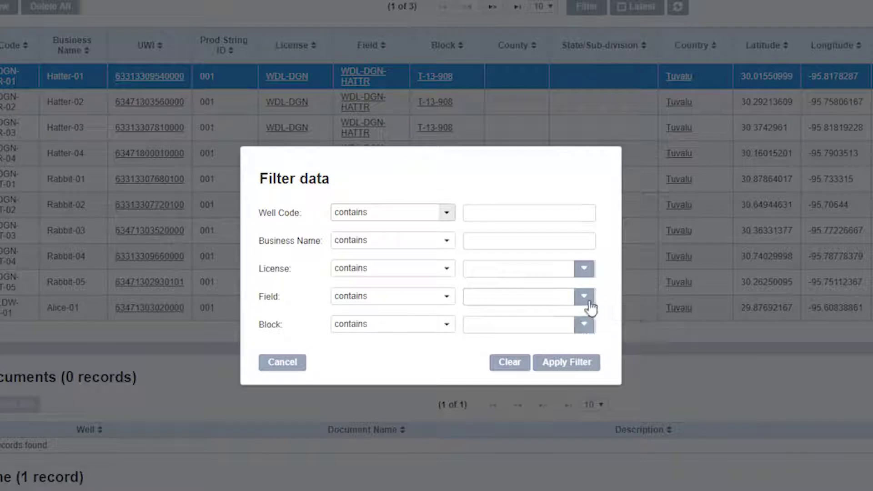
left_click(587, 271)
left_click(586, 270)
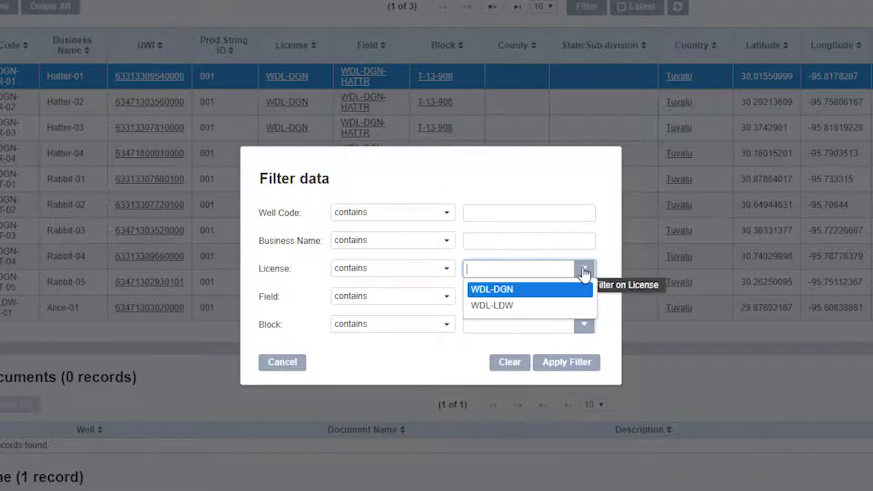
left_click(552, 303)
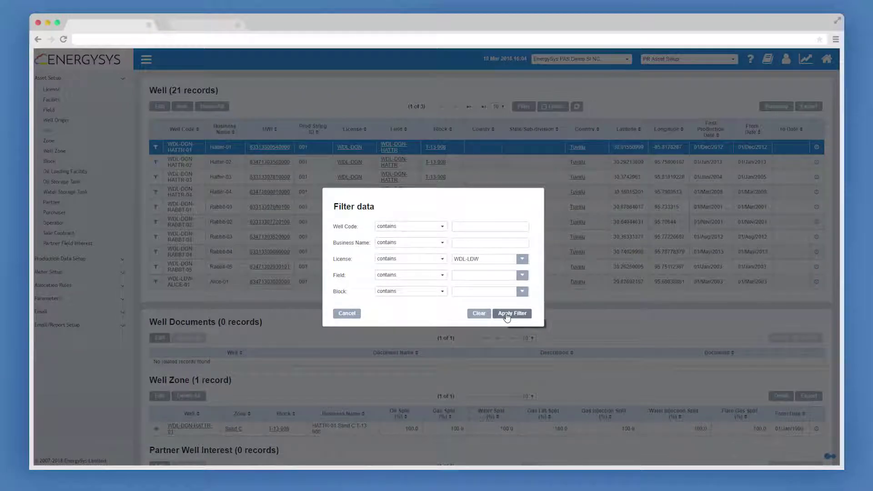
left_click(507, 316)
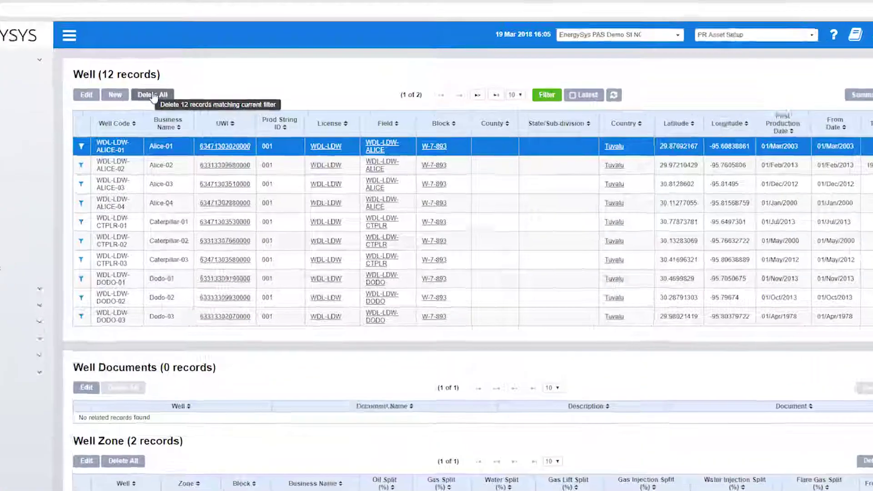
Request deletion of all wells matching the filter and cancel at the audit comment
left_click(211, 106)
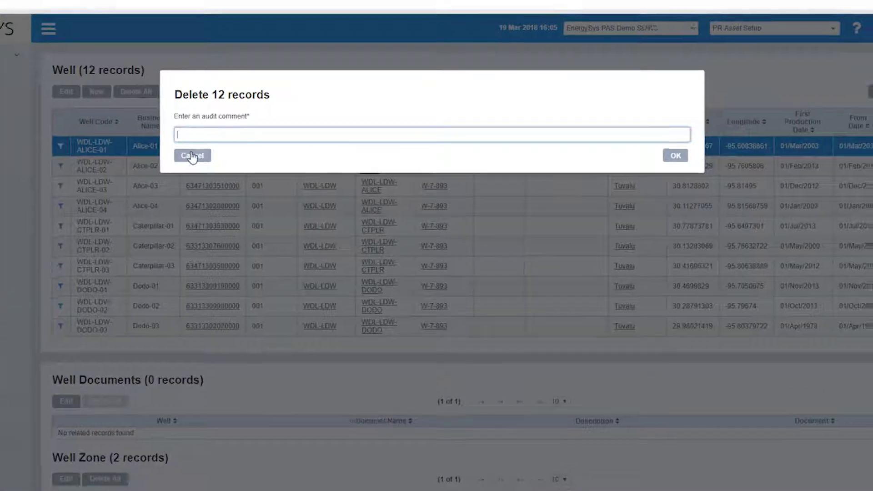
left_click(158, 156)
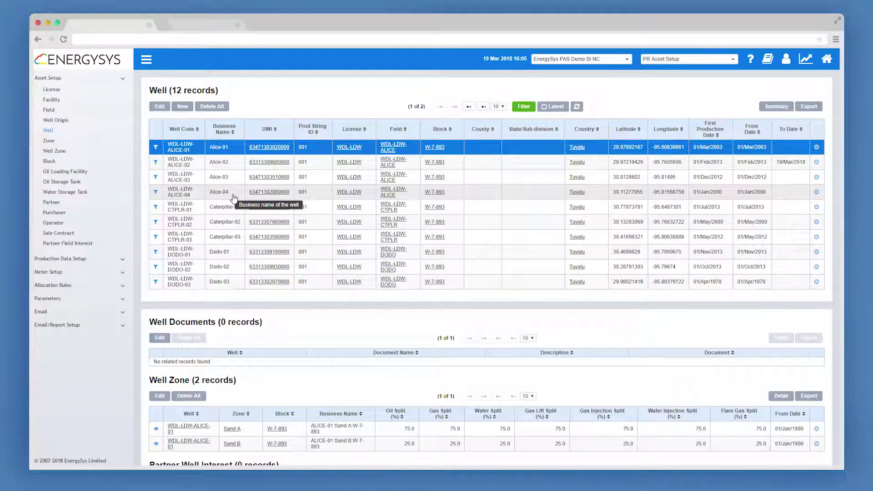
Add a well zone record to well Alice-04 and choose Sand C as its zone
left_click(234, 197)
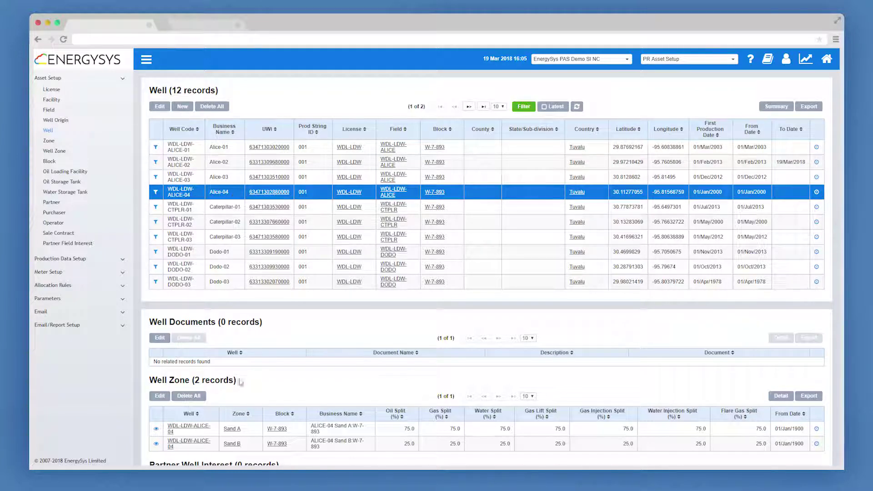
left_click(162, 397)
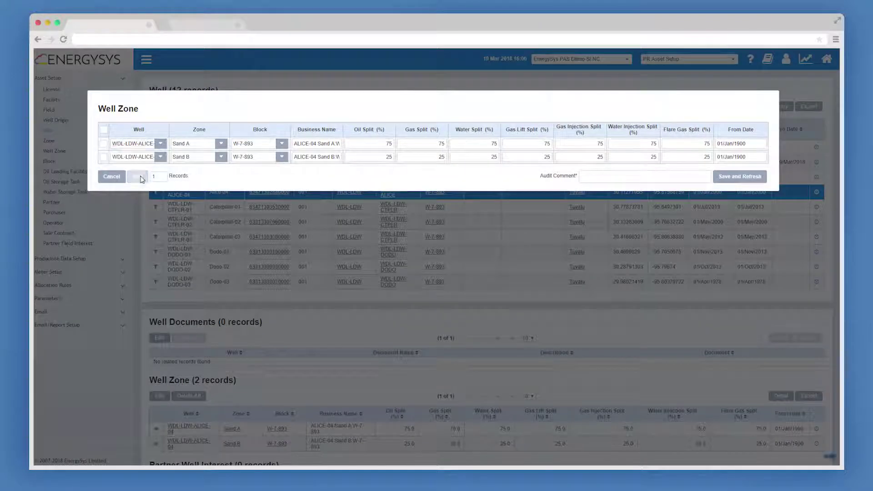
left_click(139, 176)
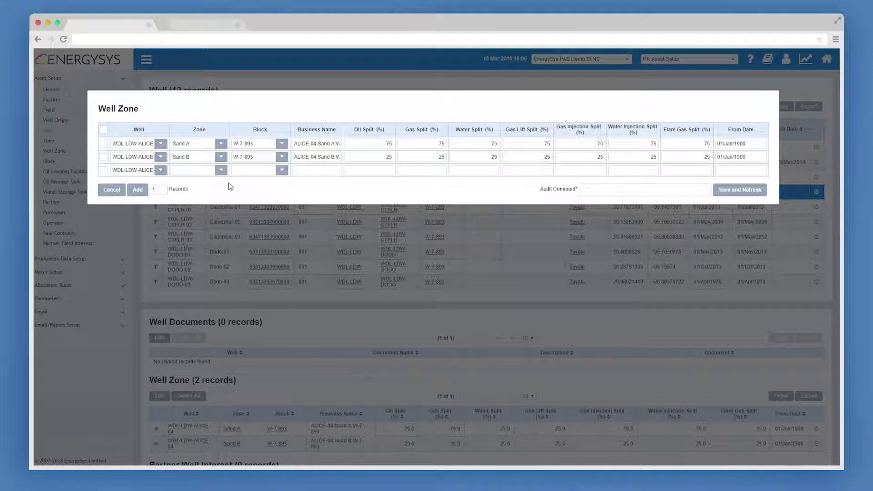
left_click(221, 170)
left_click(196, 180)
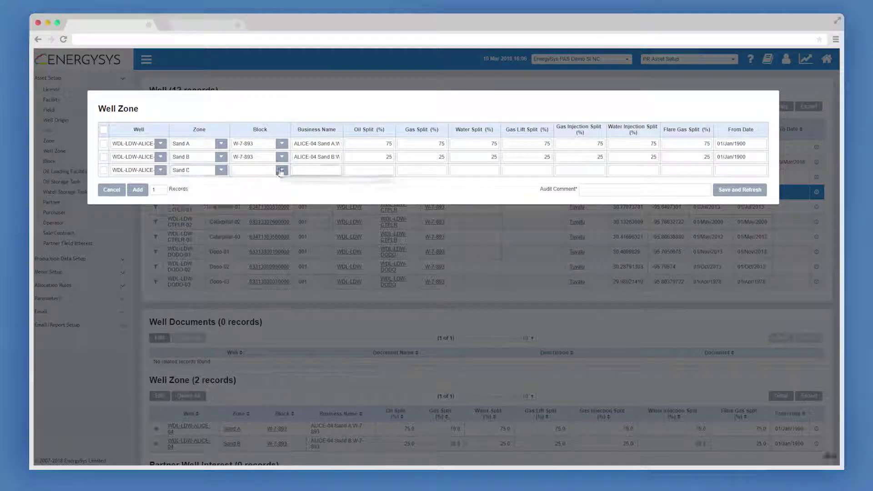
Set block W-7-893, oil, gas and water splits 30, gas lift 10, remaining splits 0, from date 19/Mar/2018, and save with audit comment "New well zone"
type("30\t30\t30\t10\t0\t0\t0")
key("Return")
left_click(646, 190)
type("New well zone")
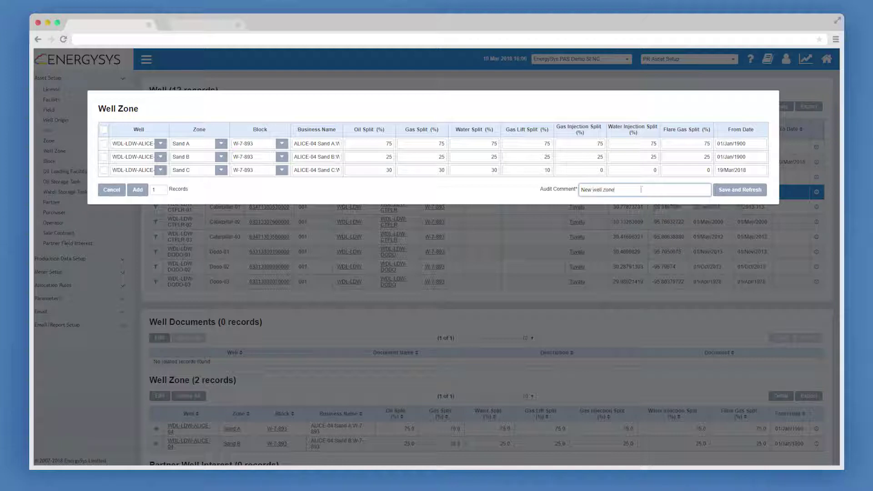
left_click(744, 189)
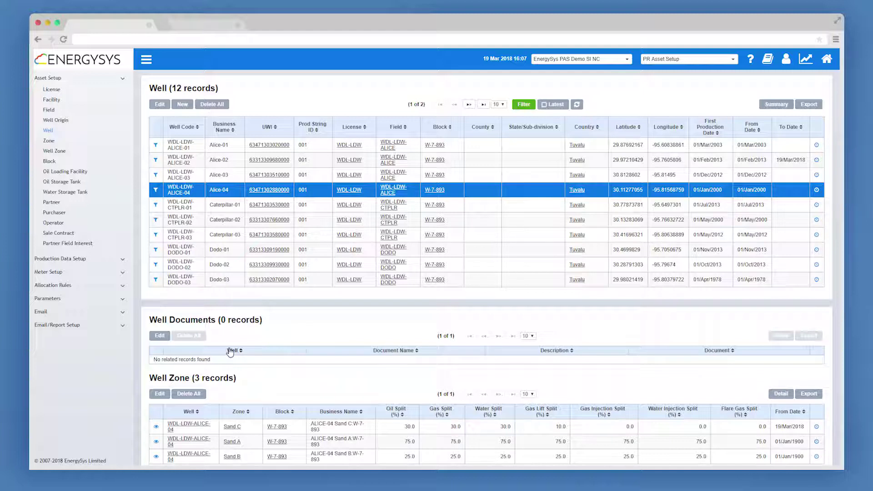
Add a document record named "Well information" to well Alice-04
left_click(159, 336)
left_click(137, 154)
left_click(325, 141)
type("Well informatino")
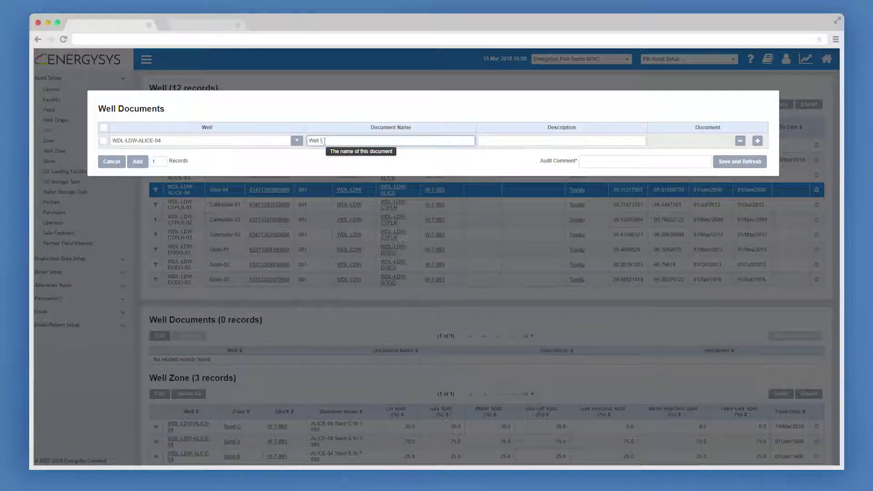
Attach Well information.docx to the document record and enter the audit comment "New well document"
left_click(757, 142)
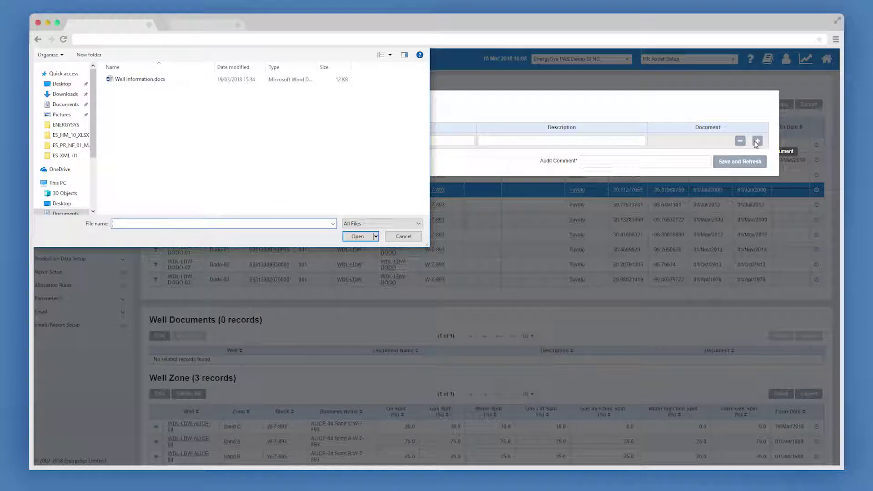
left_click(159, 81)
left_click(357, 237)
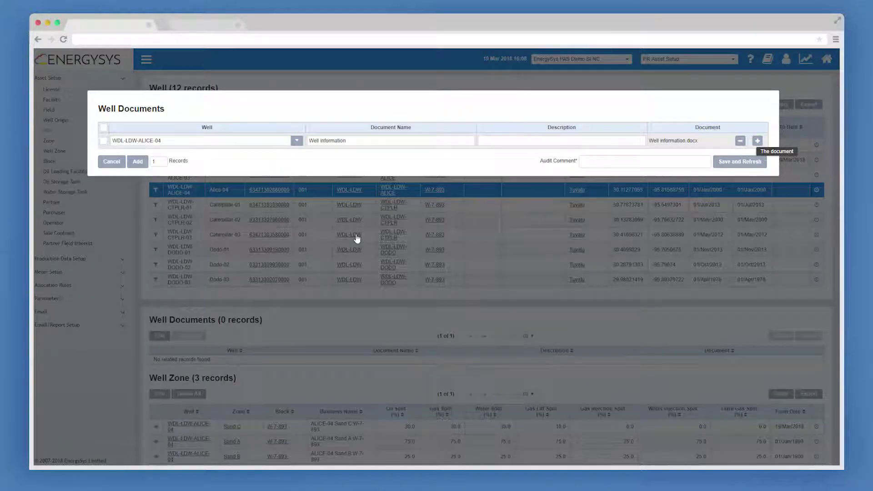
left_click(612, 162)
type("New well document")
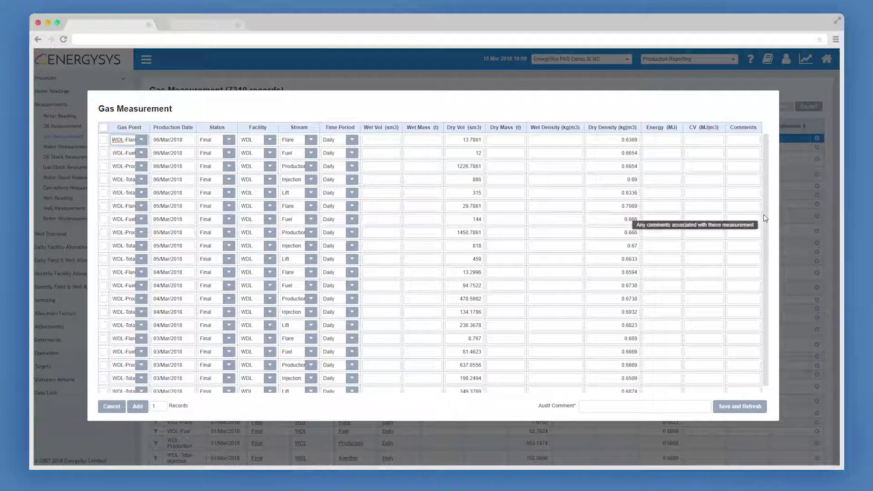
left_click_drag(763, 214, 762, 247)
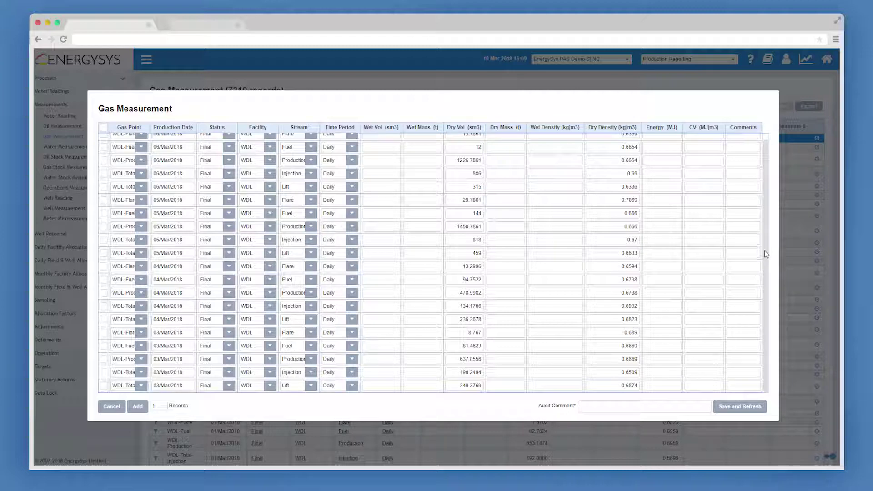
left_click_drag(764, 250, 785, 321)
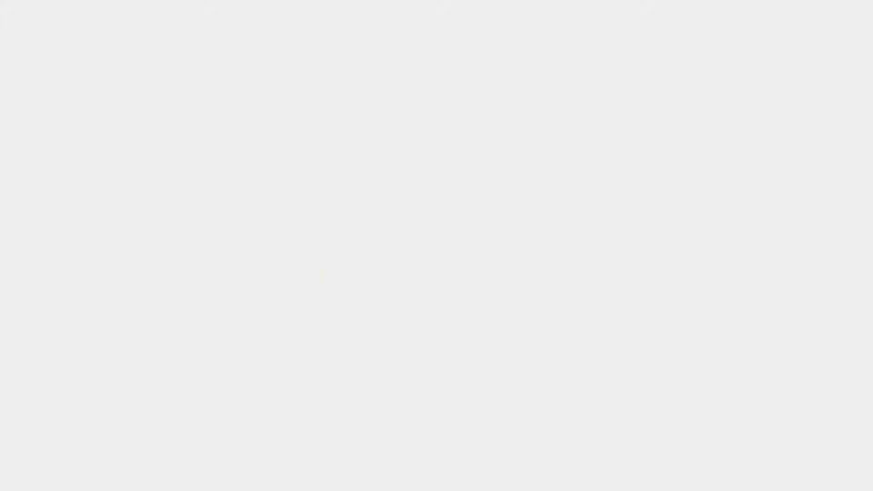